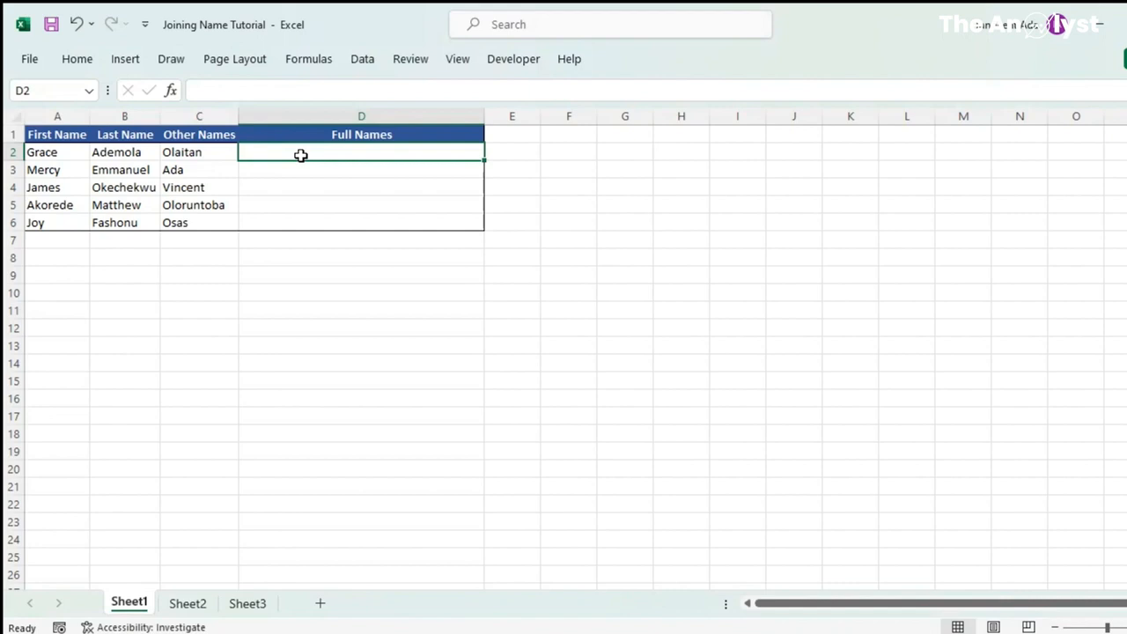
# Enter =CONCATENATE(A2," ",B2," ",C2) in D2 to join the first person's three names with spaces
pyautogui.moveTo(43, 156); pyautogui.dragTo(173, 180)
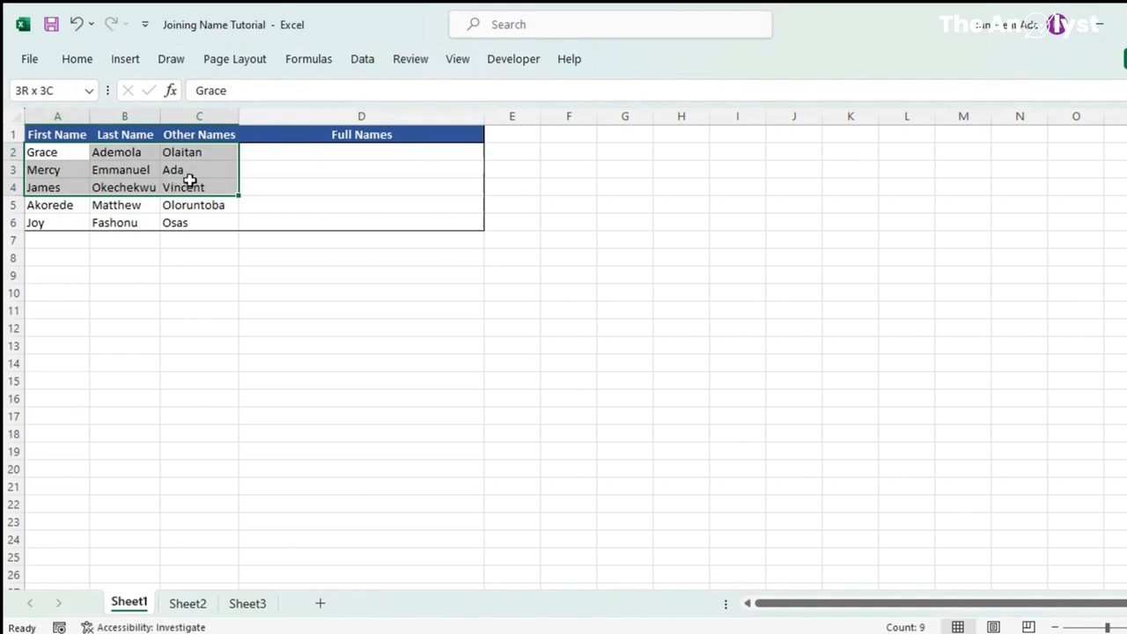
pyautogui.moveTo(189, 180); pyautogui.dragTo(194, 211)
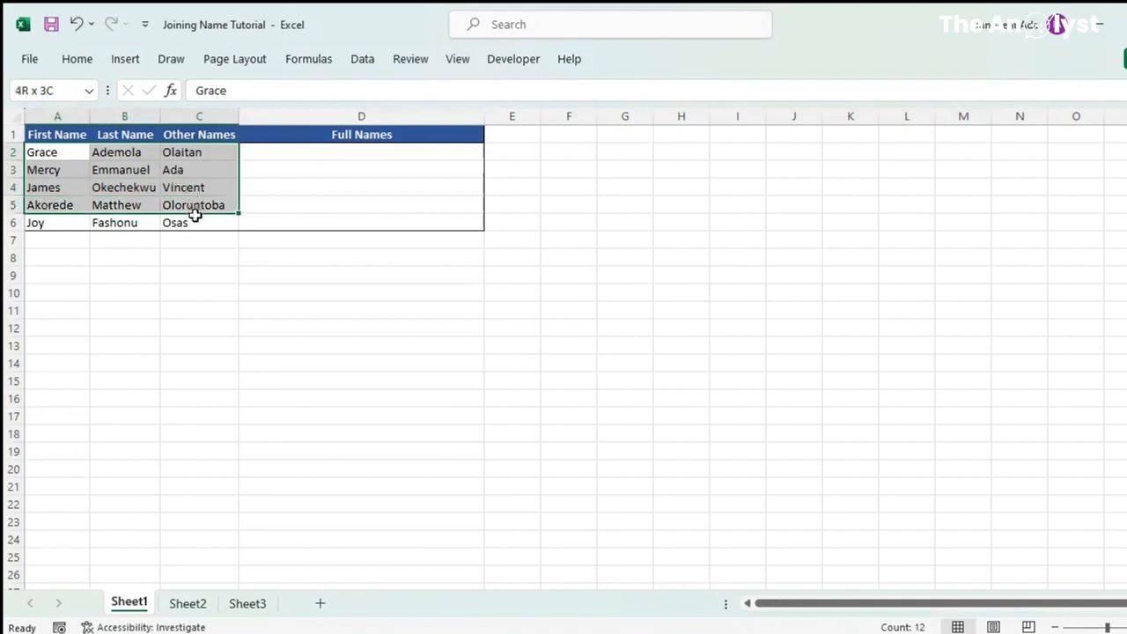
pyautogui.click(305, 153)
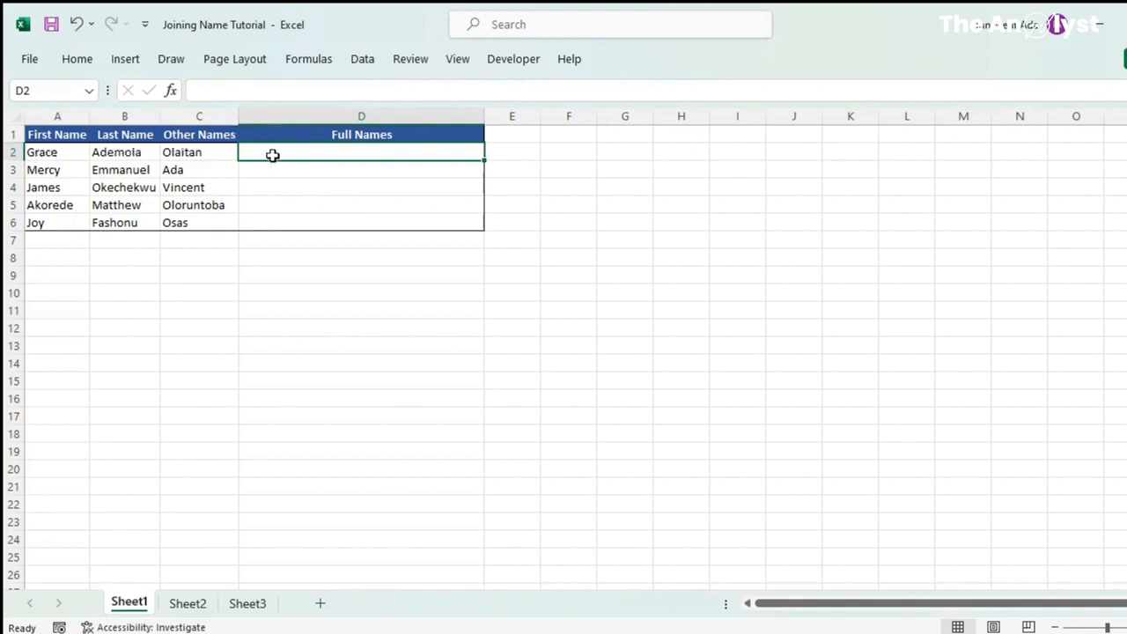
pyautogui.write('=')
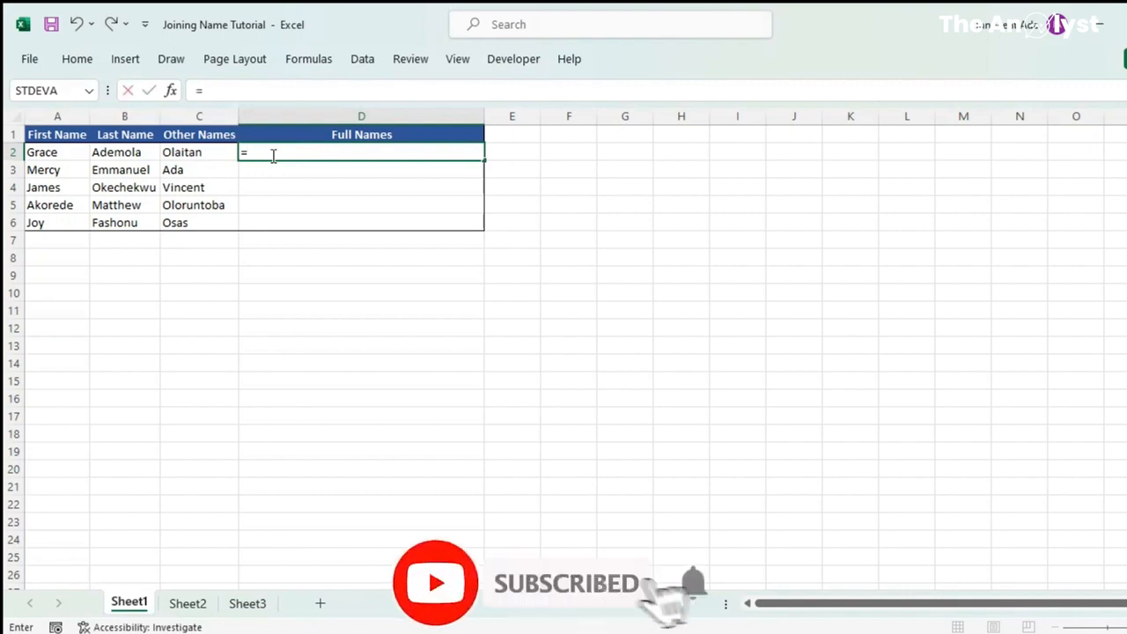
pyautogui.write('Concatenate')
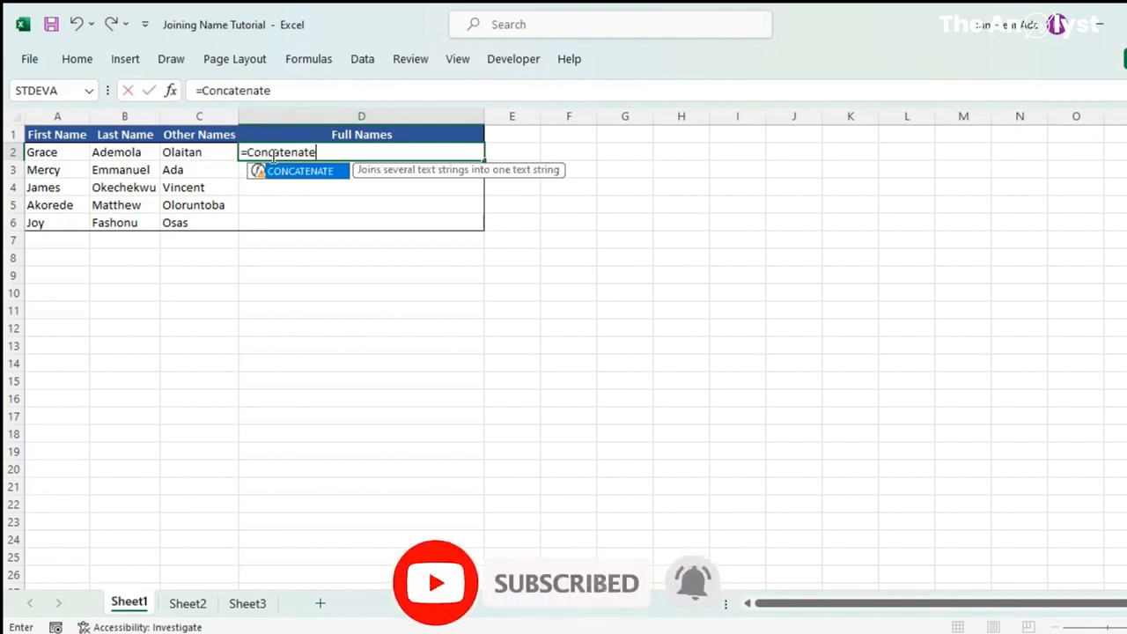
pyautogui.write('(')
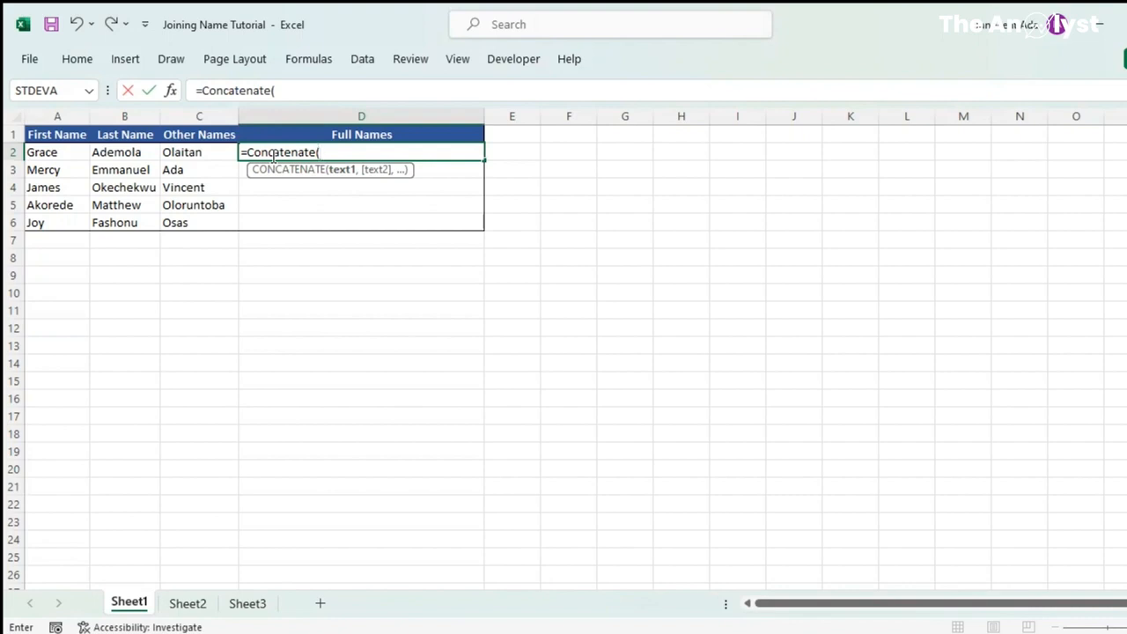
pyautogui.write('a2,')
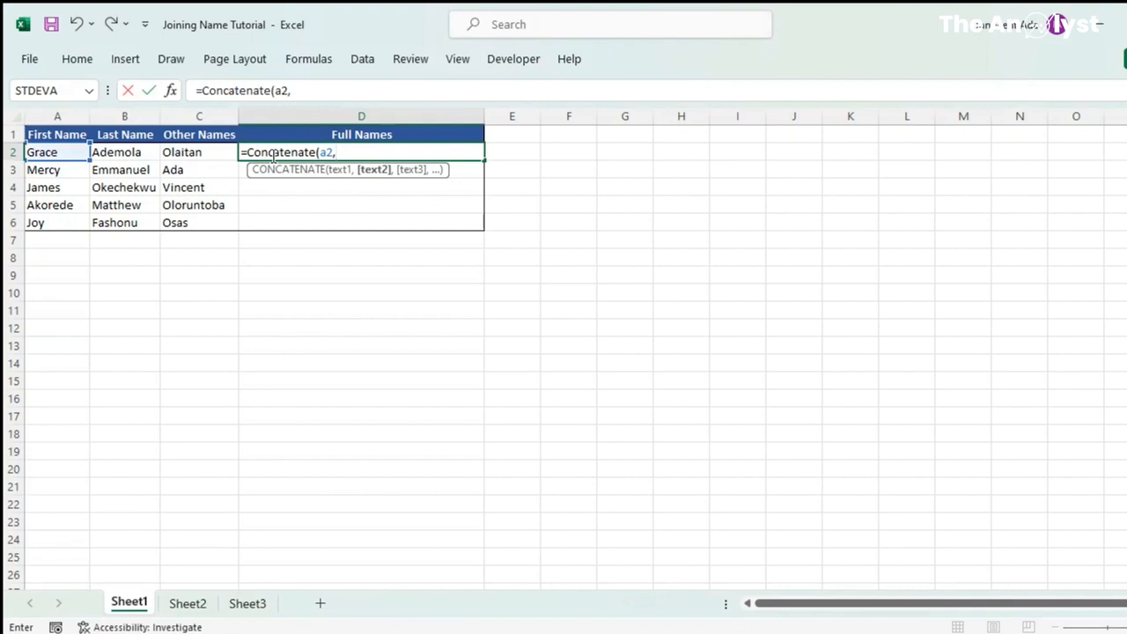
pyautogui.write('" ",')
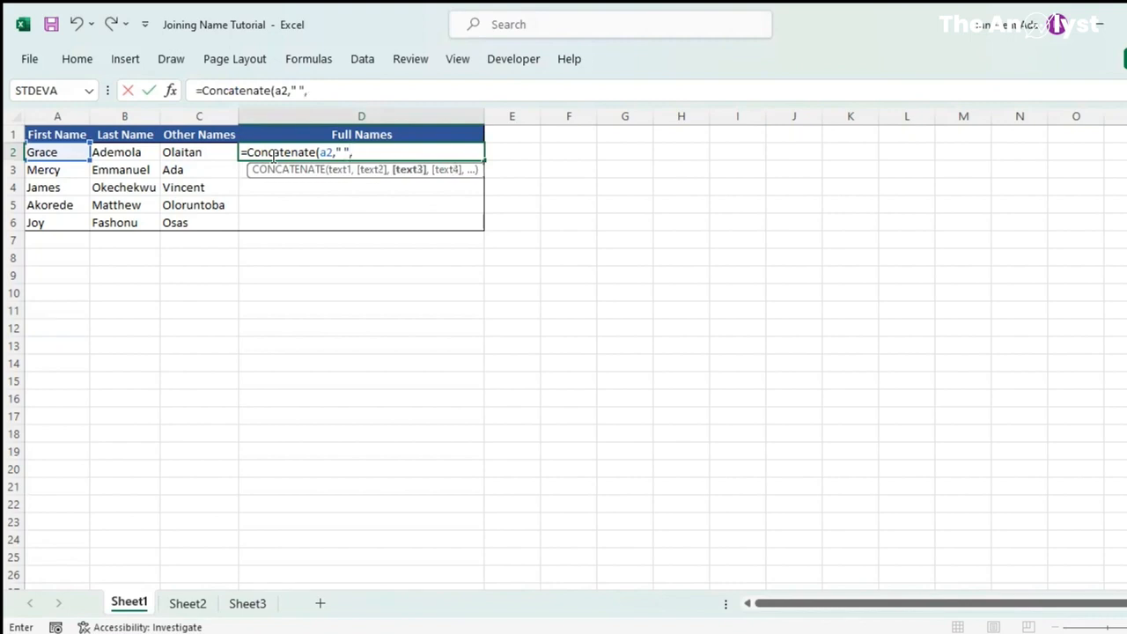
pyautogui.write('b2,"')
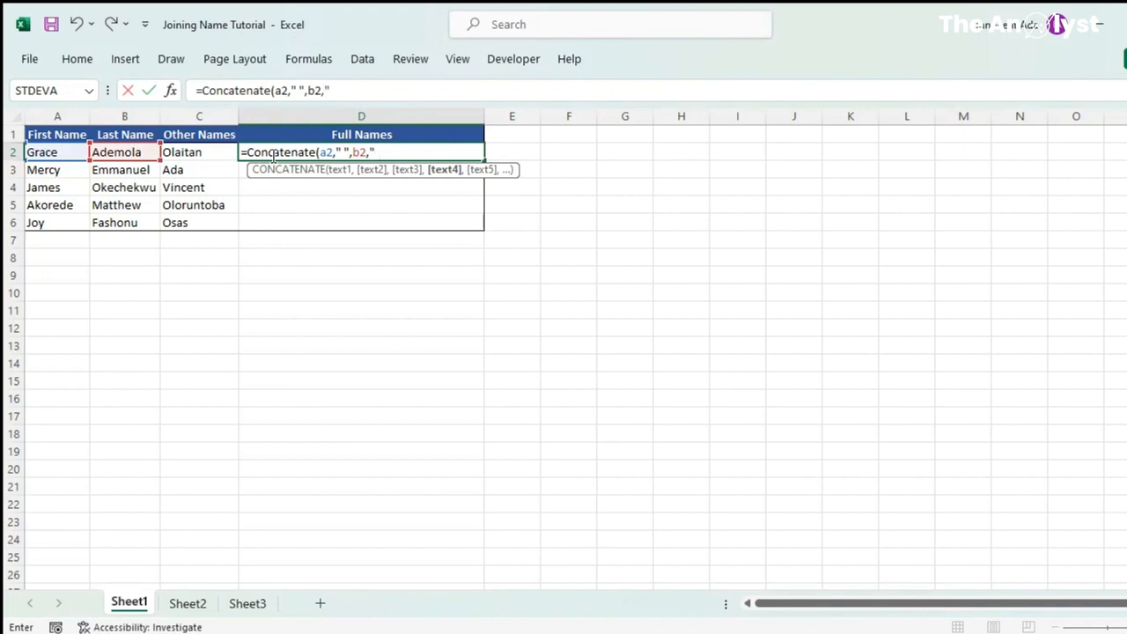
pyautogui.write(' ",')
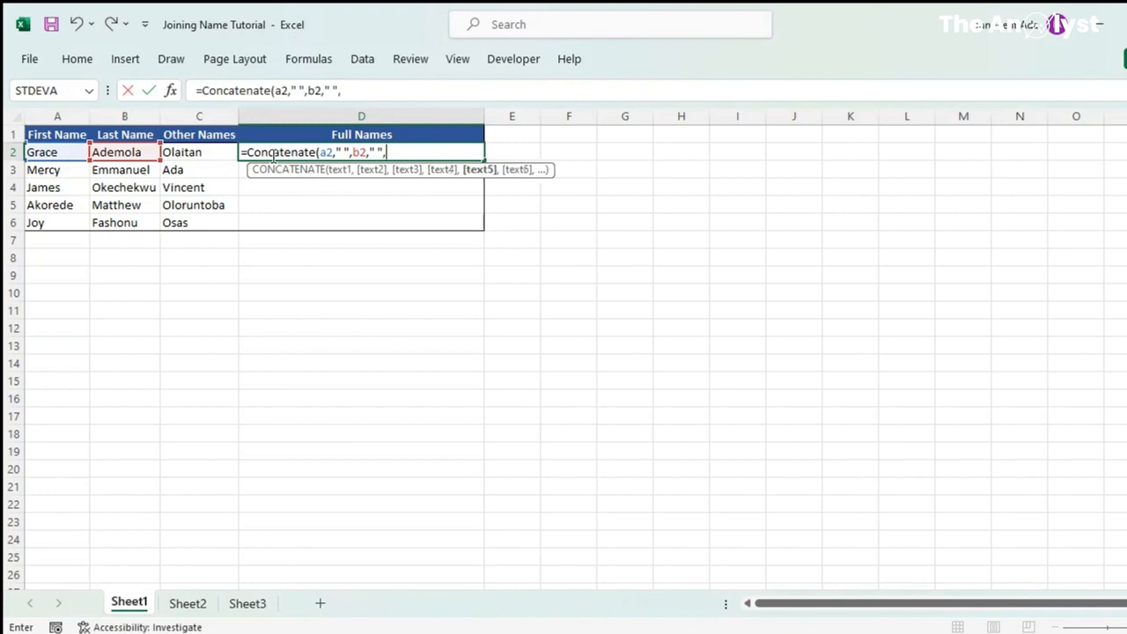
pyautogui.write('c2')
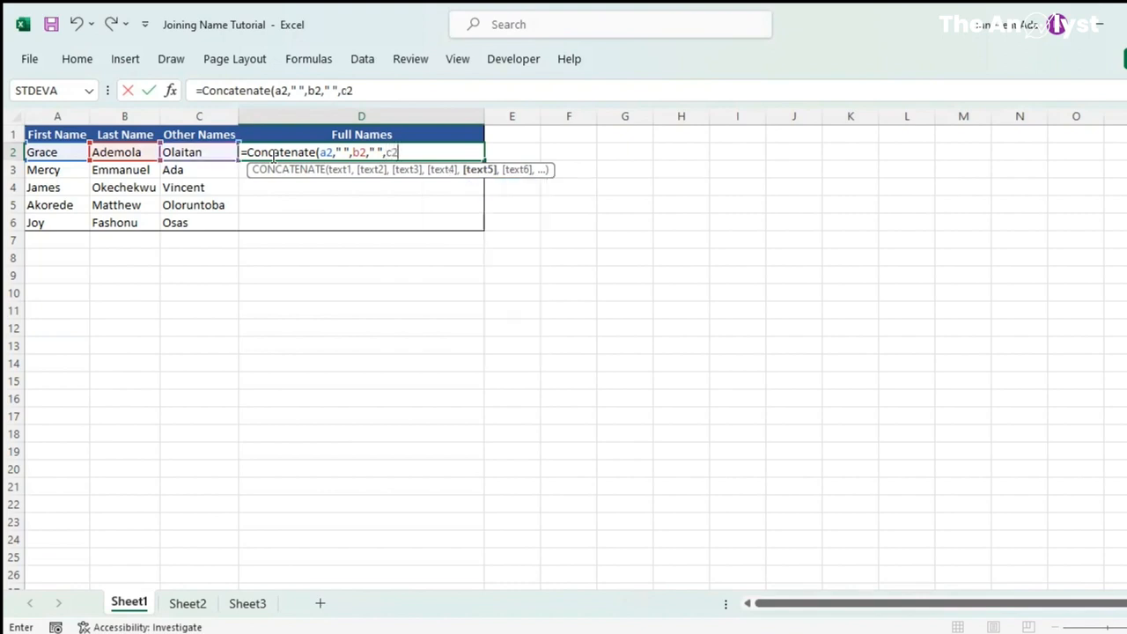
pyautogui.write(')')
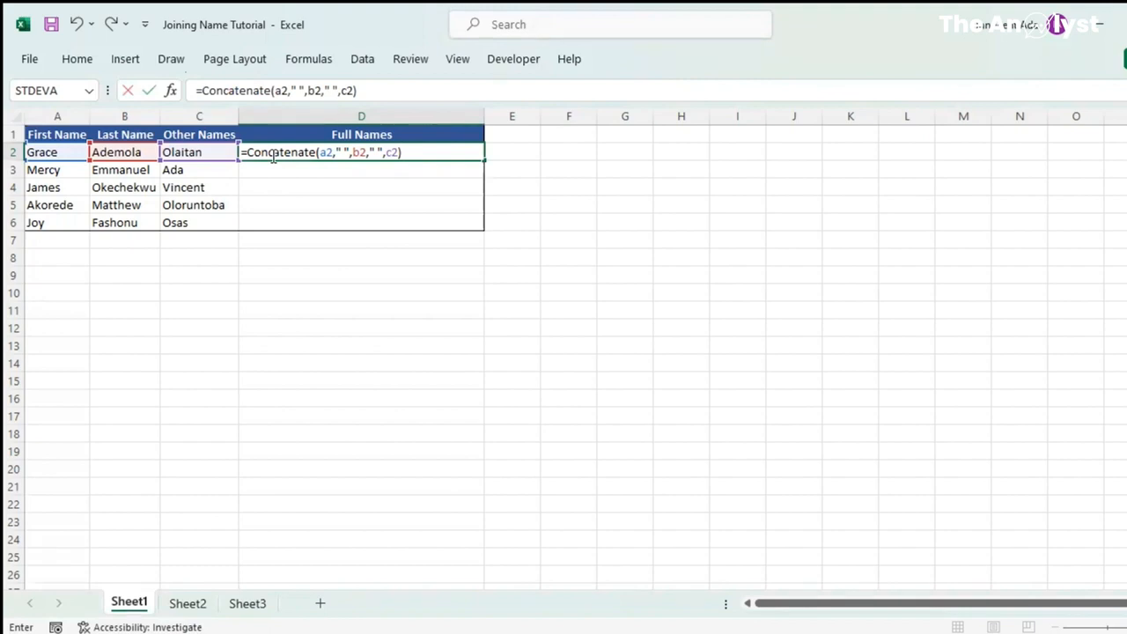
pyautogui.press('Return')
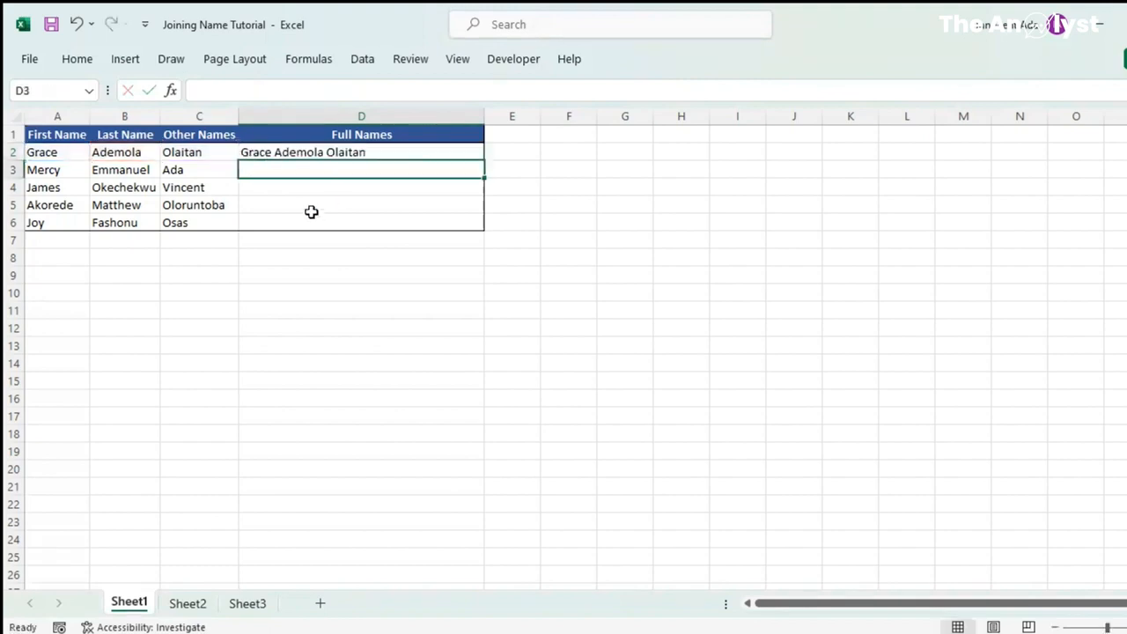
# Copy the D2 full-name formula down through D6
pyautogui.click(276, 154)
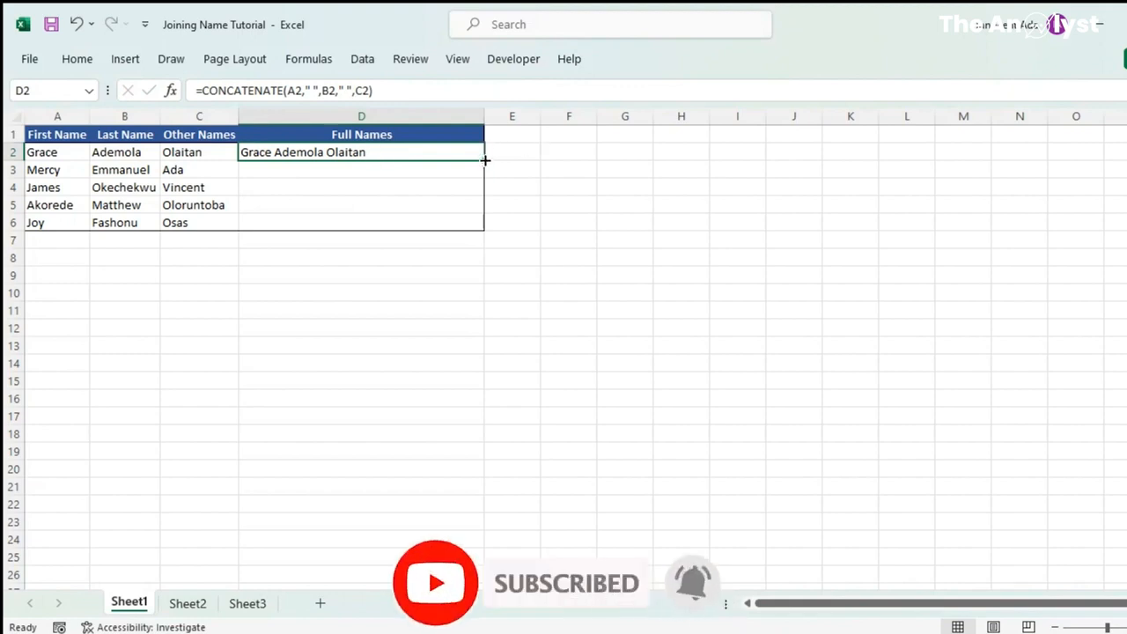
pyautogui.doubleClick(486, 161)
pyautogui.click(377, 168)
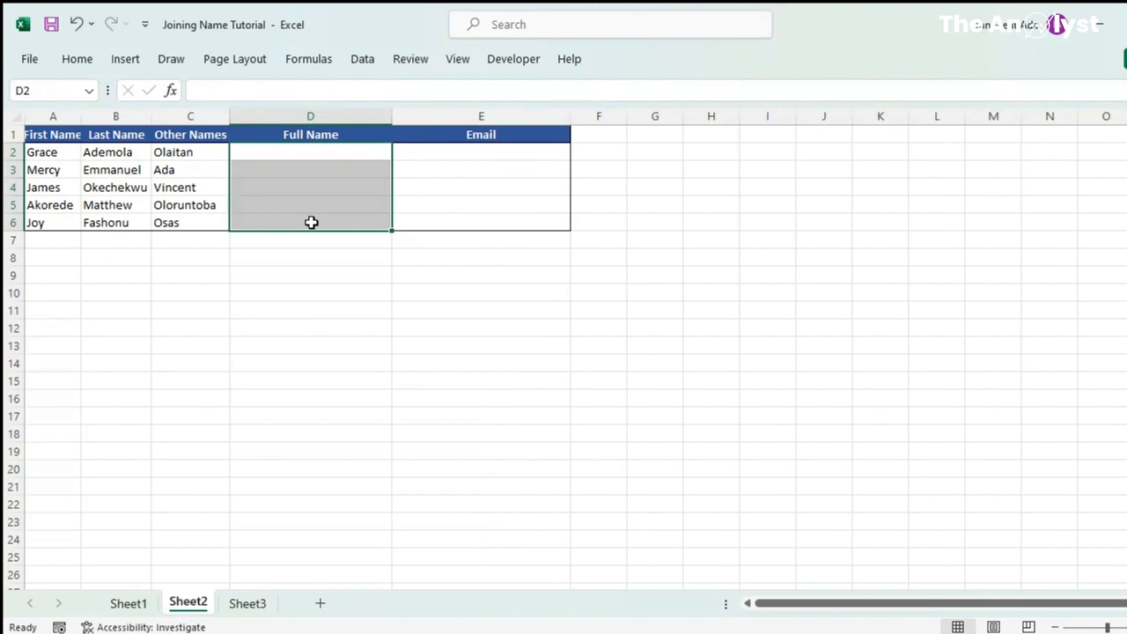
# Type the first person's full name in D2 and Flash Fill the remaining full names in column D
pyautogui.click(288, 151)
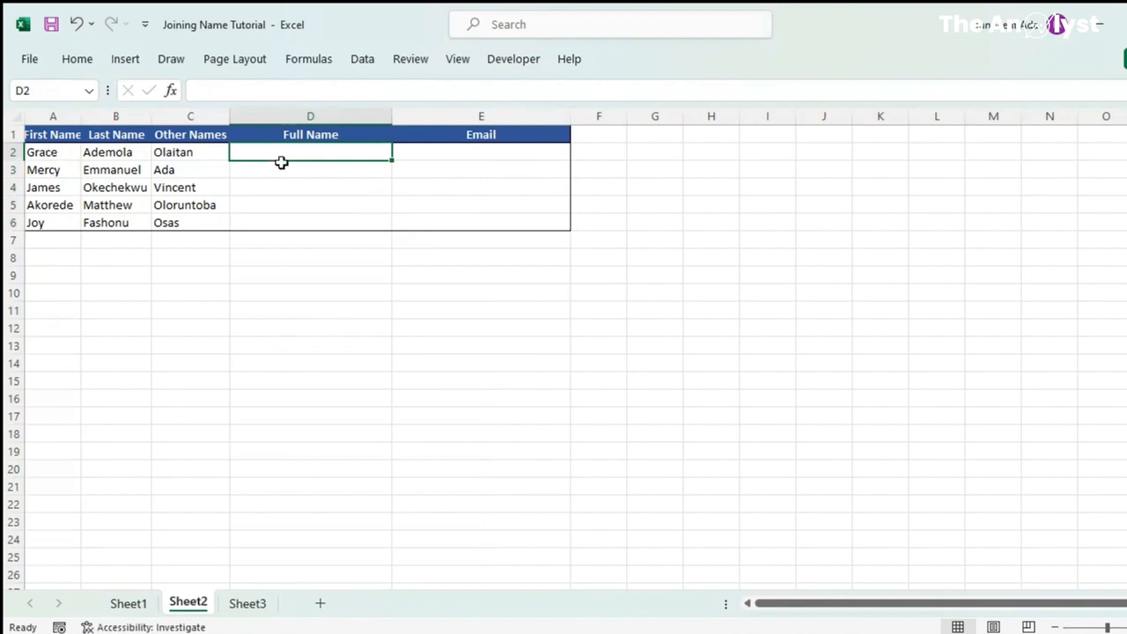
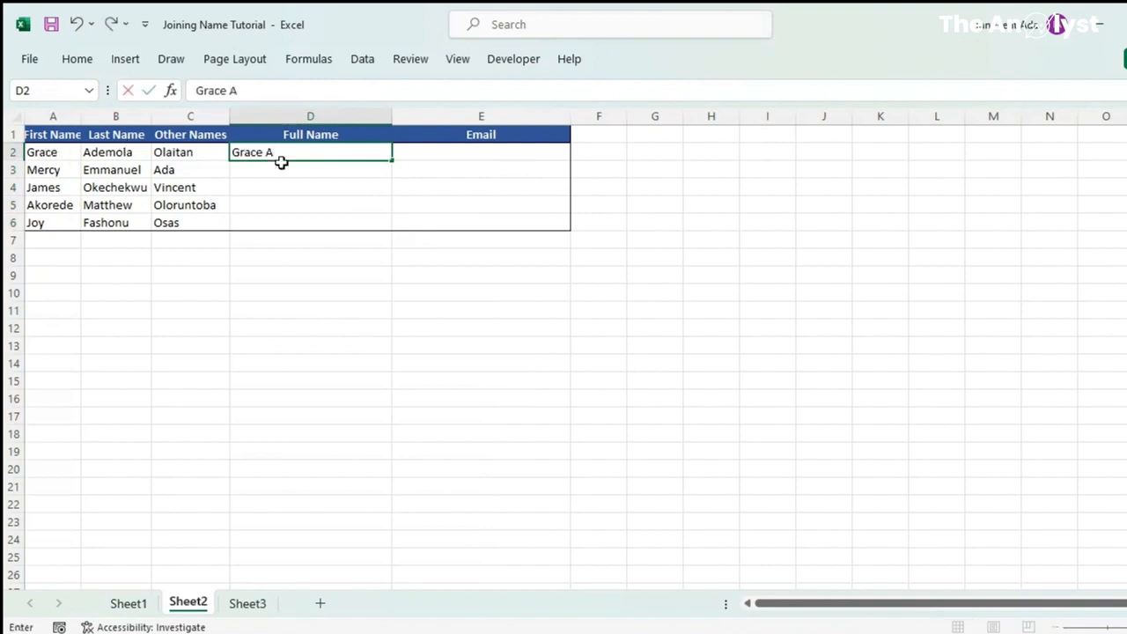
pyautogui.press('Return')
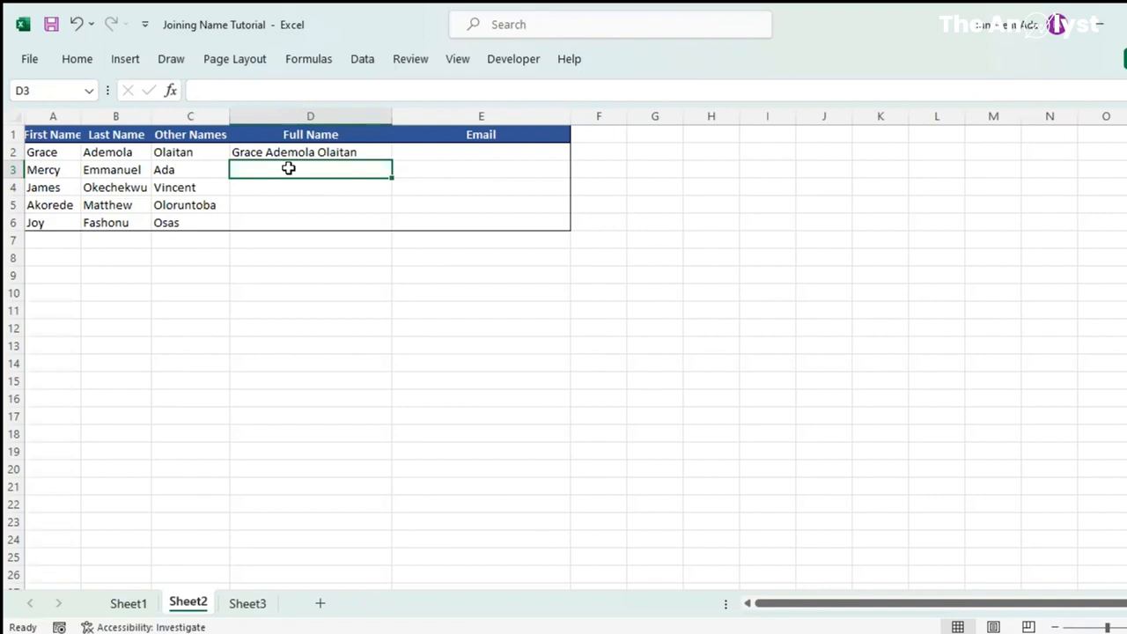
pyautogui.hotkey('ctrl', 'e')
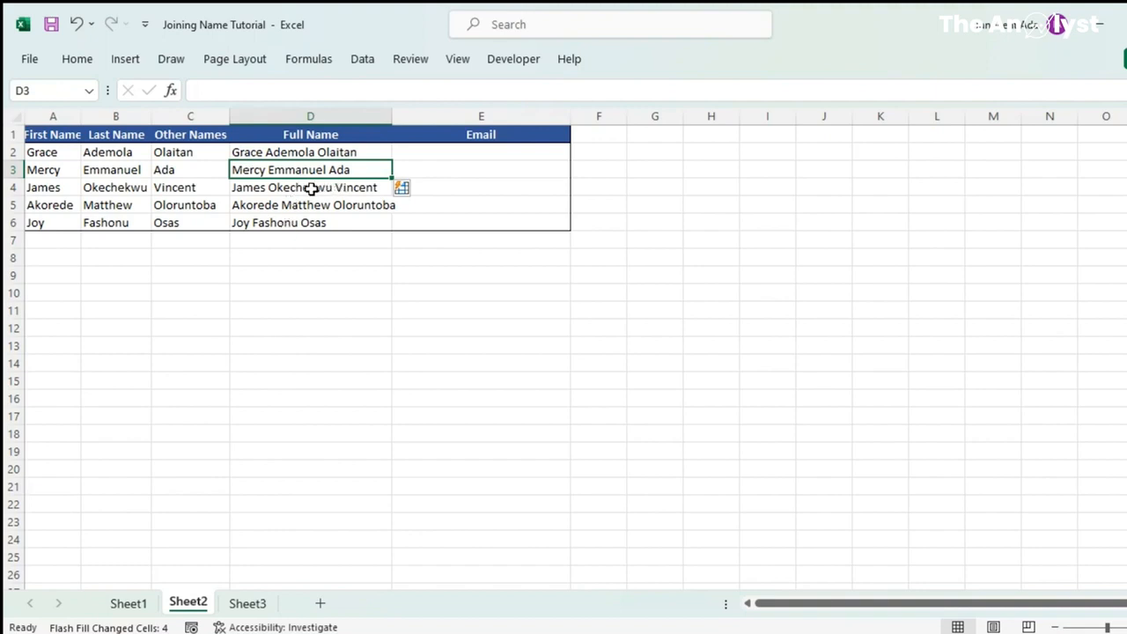
pyautogui.click(263, 155)
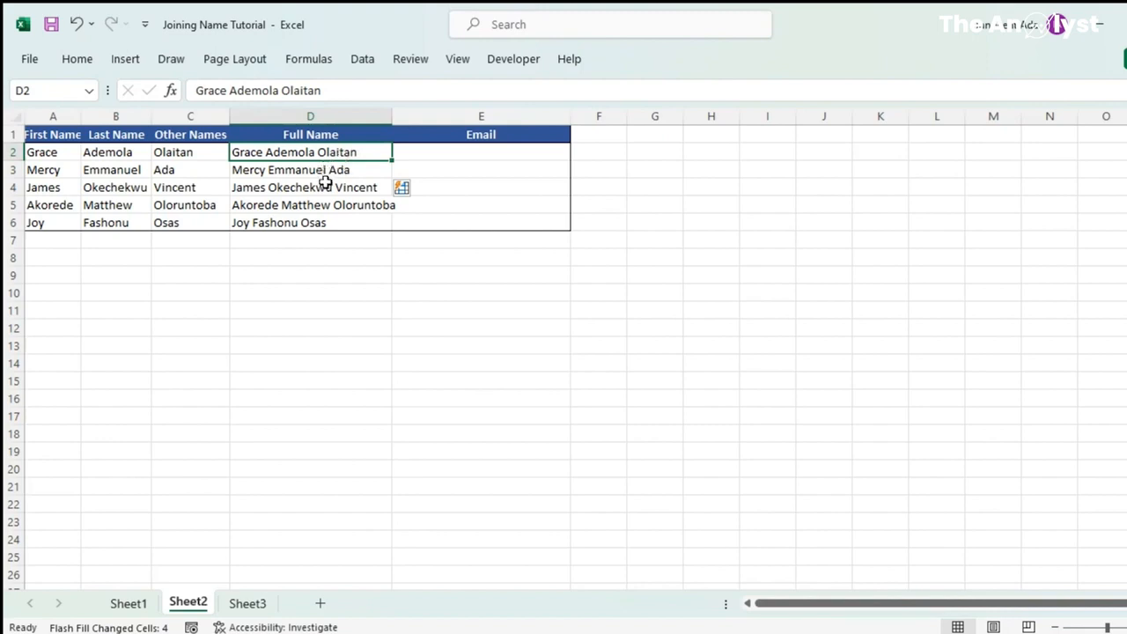
pyautogui.click(440, 151)
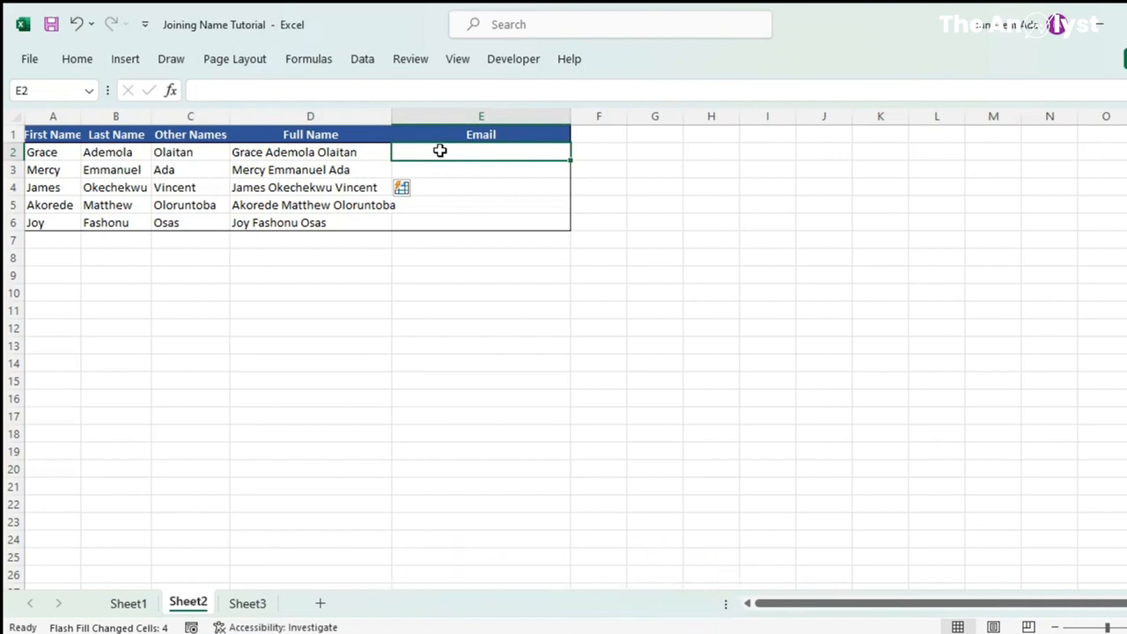
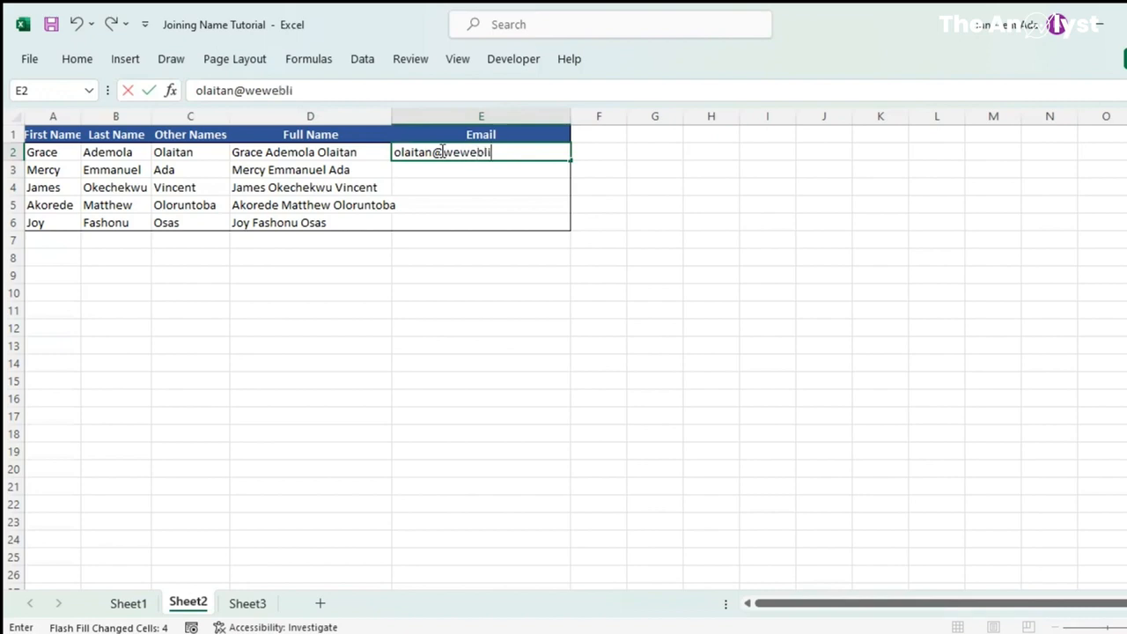
pyautogui.press('Return')
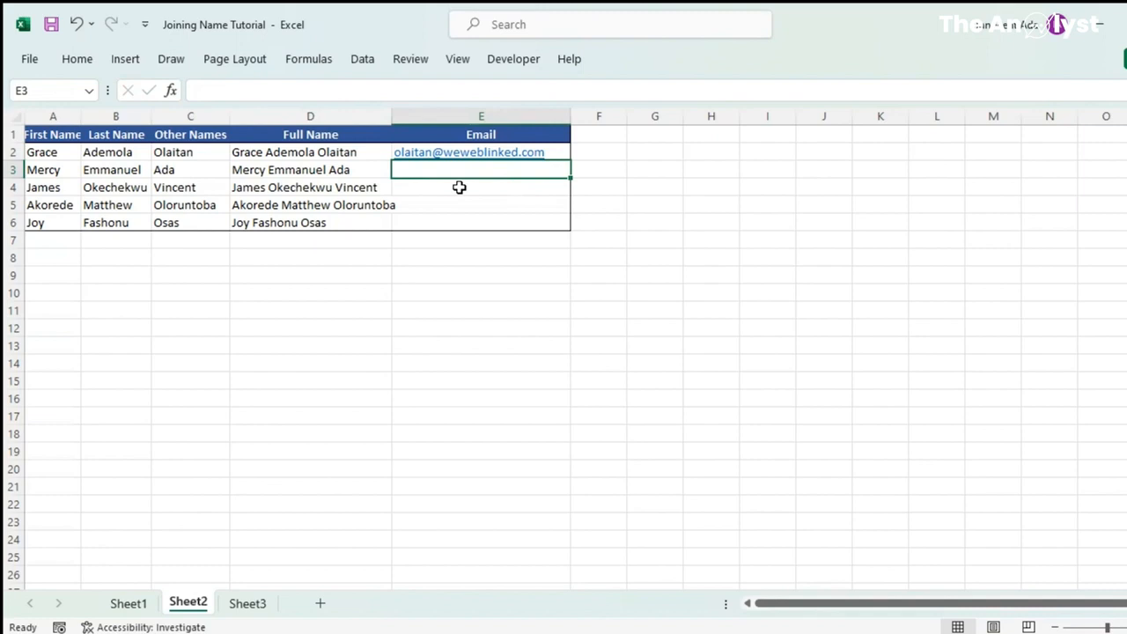
pyautogui.hotkey('ctrl', 'e')
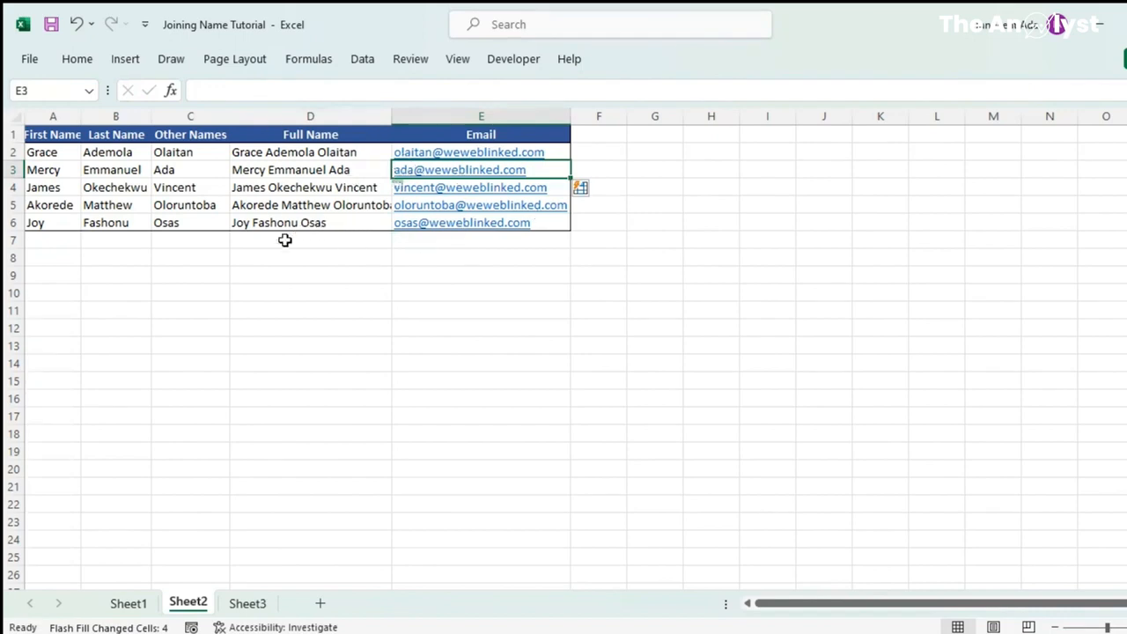
pyautogui.click(247, 606)
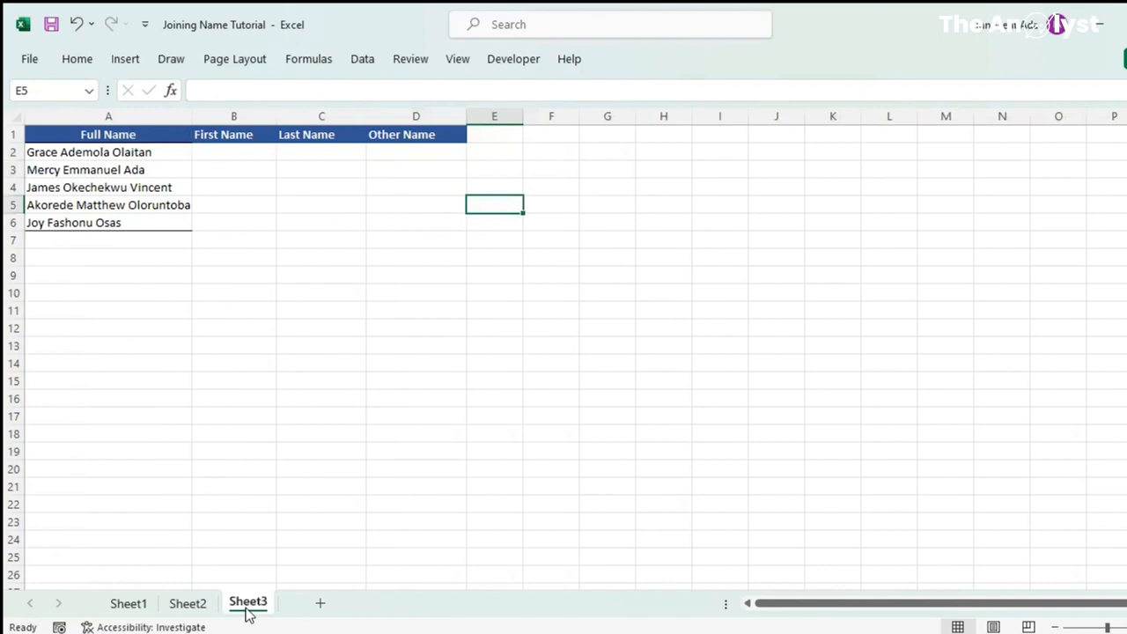
# Enter the first person's first name in B2 and Flash Fill the rest of the First Name column
pyautogui.click(223, 152)
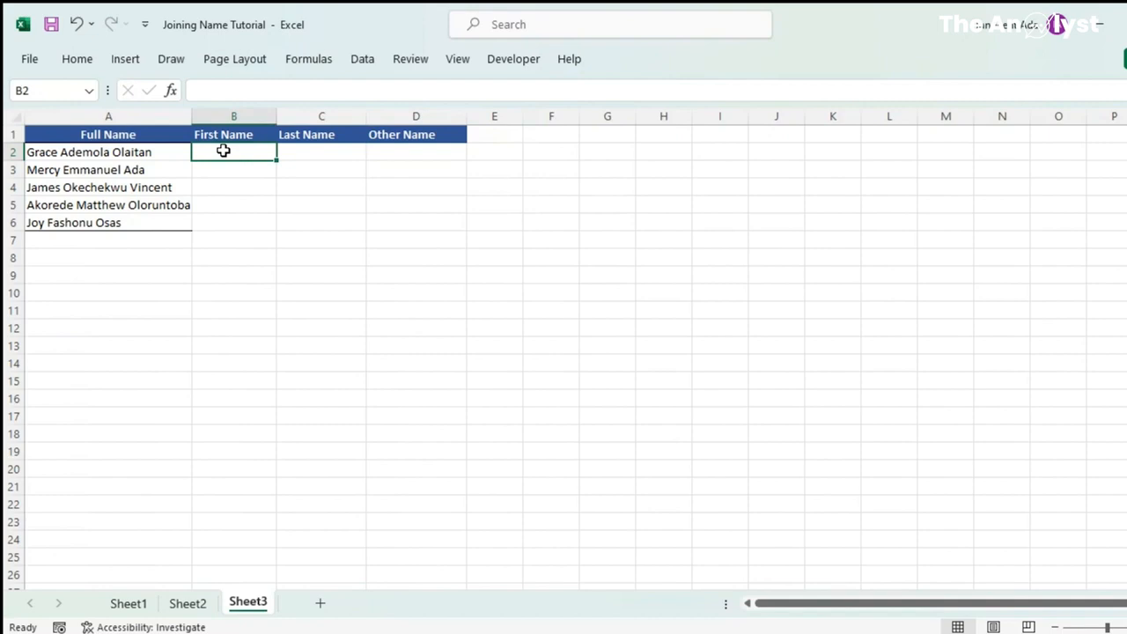
pyautogui.press('Return')
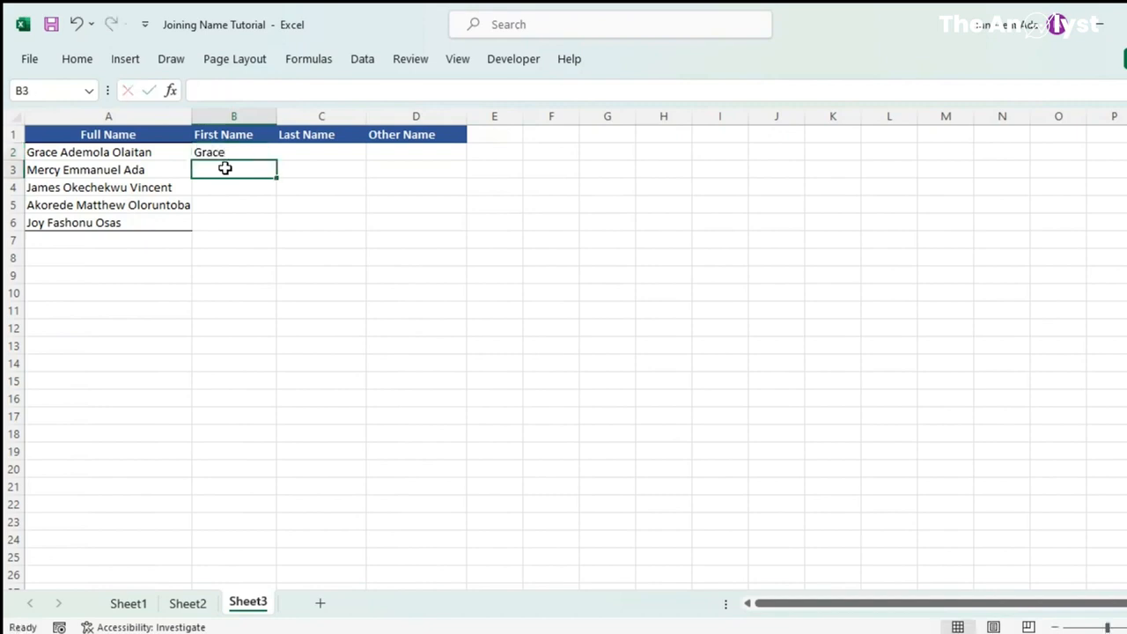
pyautogui.hotkey('ctrl', 'e')
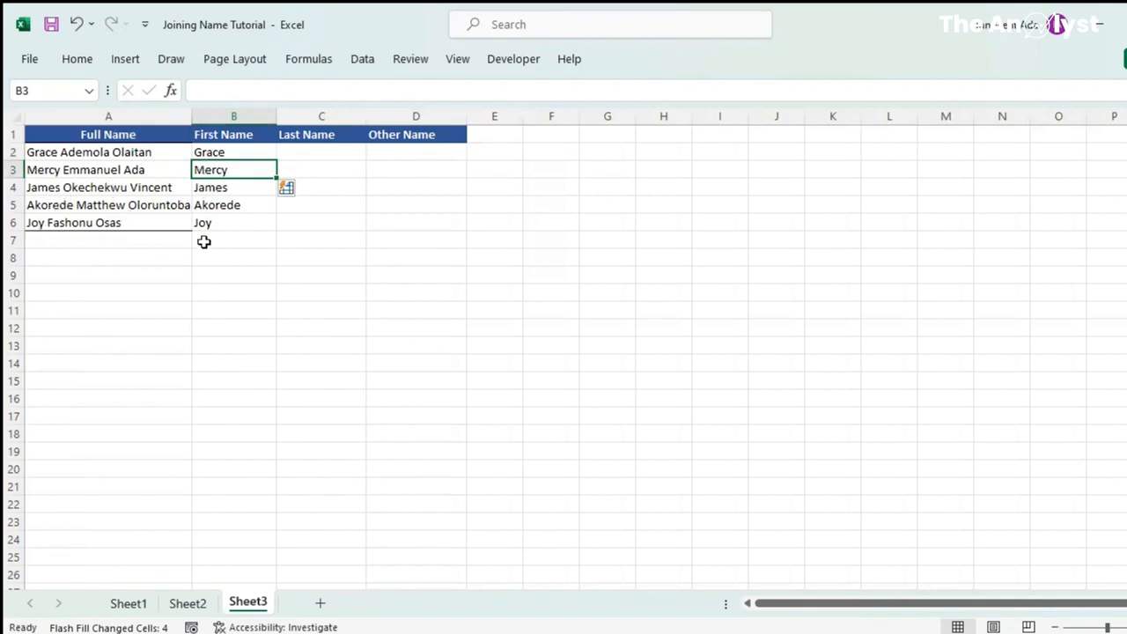
pyautogui.click(318, 153)
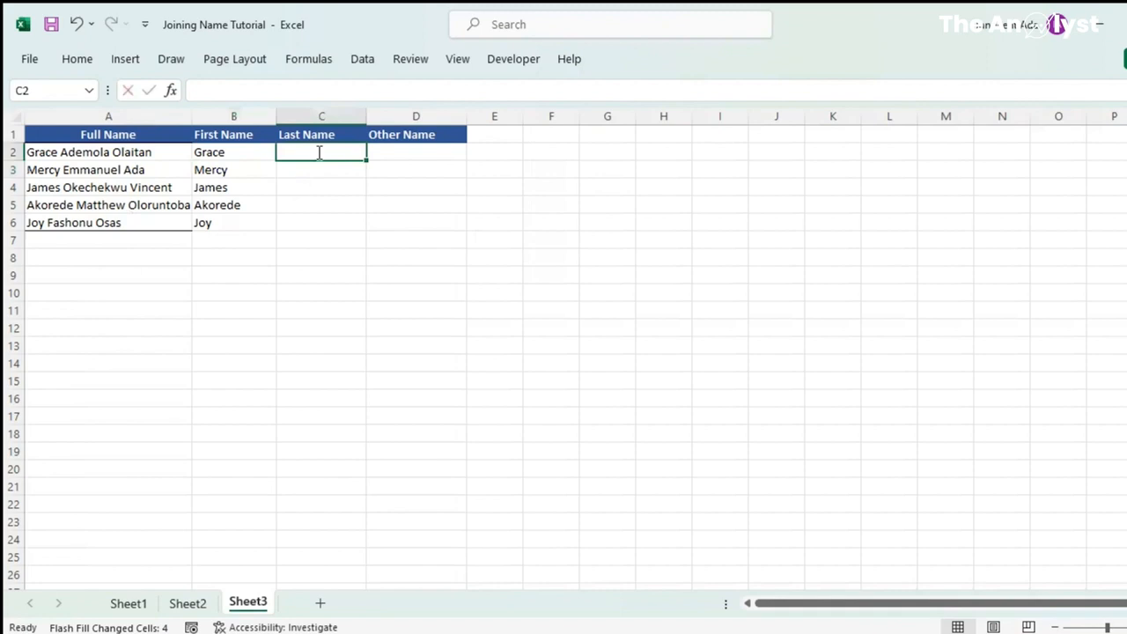
# Enter the first person's last name in C2 and Flash Fill the Last Name column
pyautogui.press('Return')
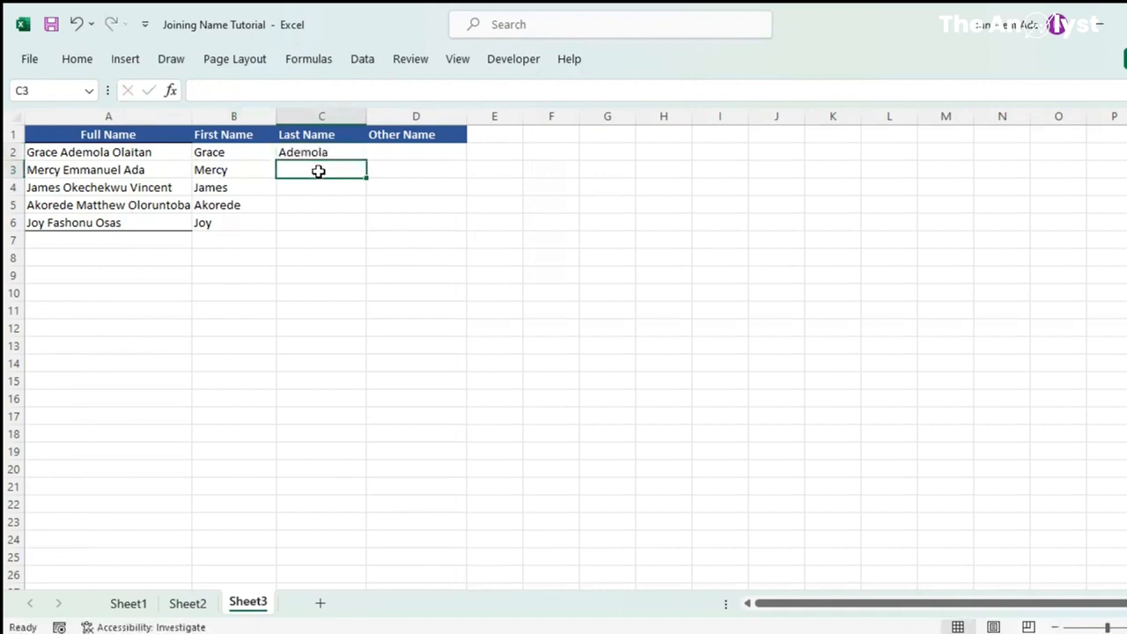
pyautogui.hotkey('ctrl', 'e')
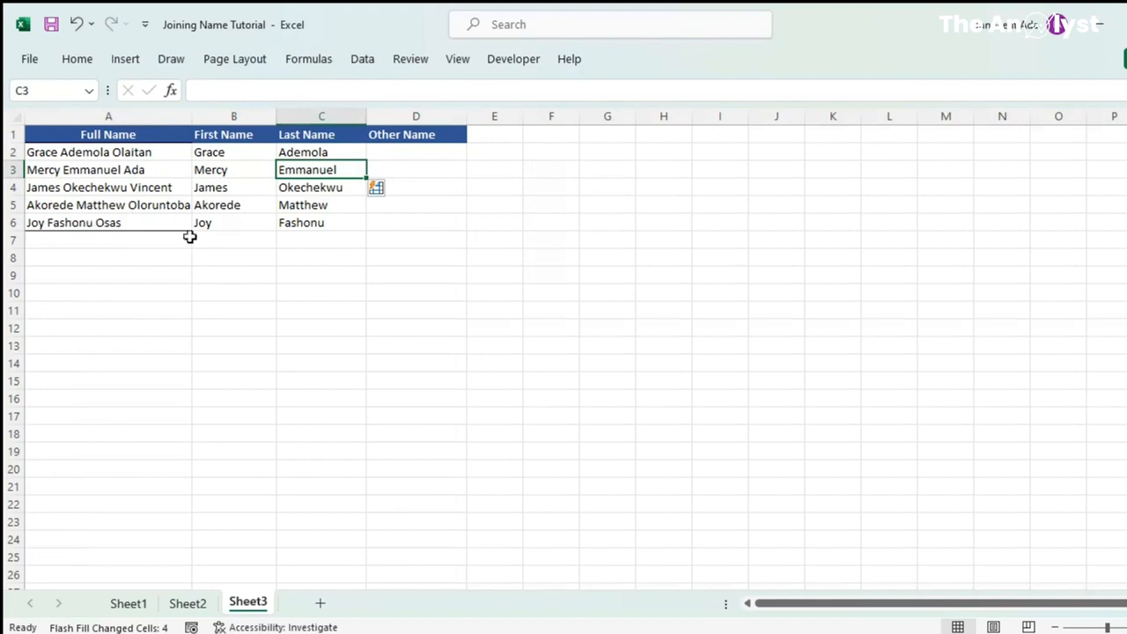
# Enter the first person's other name in D2 and Flash Fill the Other Name column
pyautogui.click(392, 152)
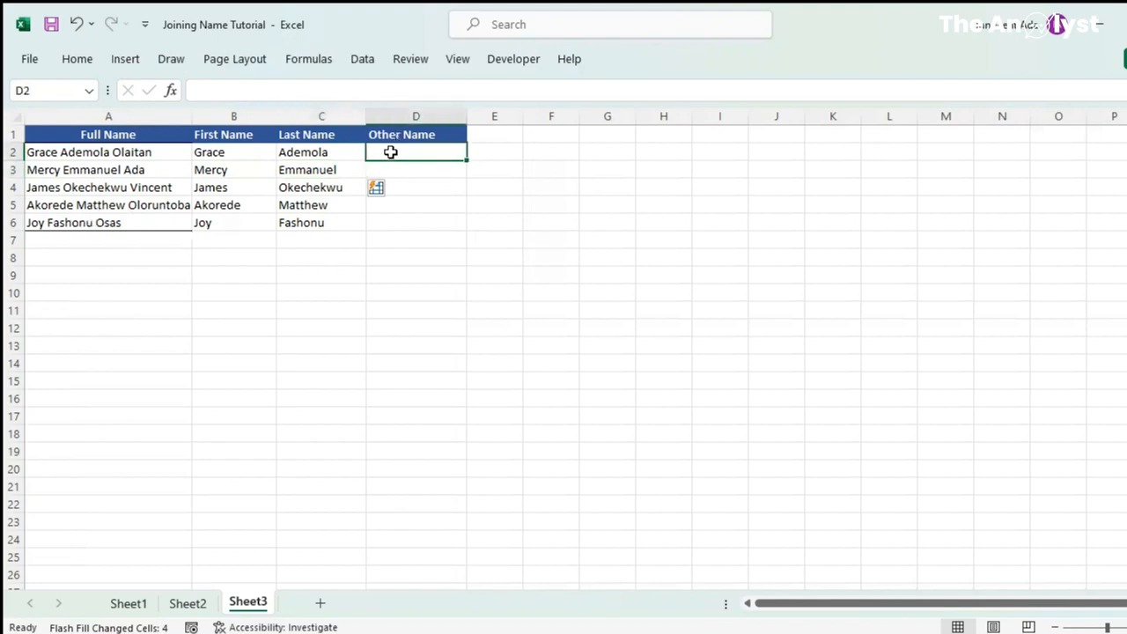
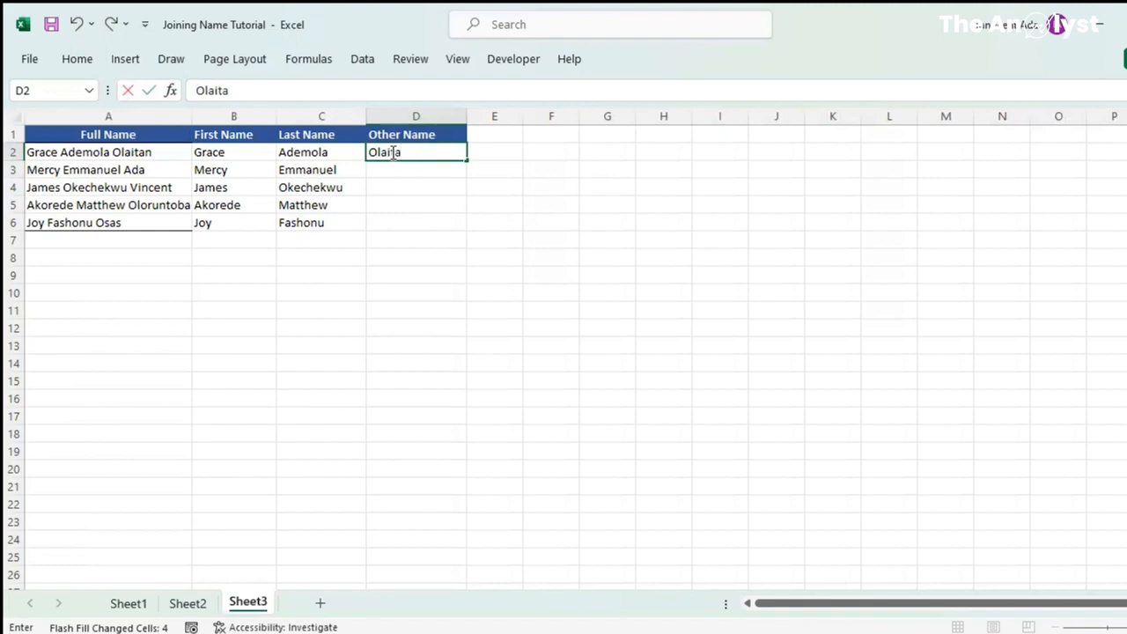
pyautogui.press('Return')
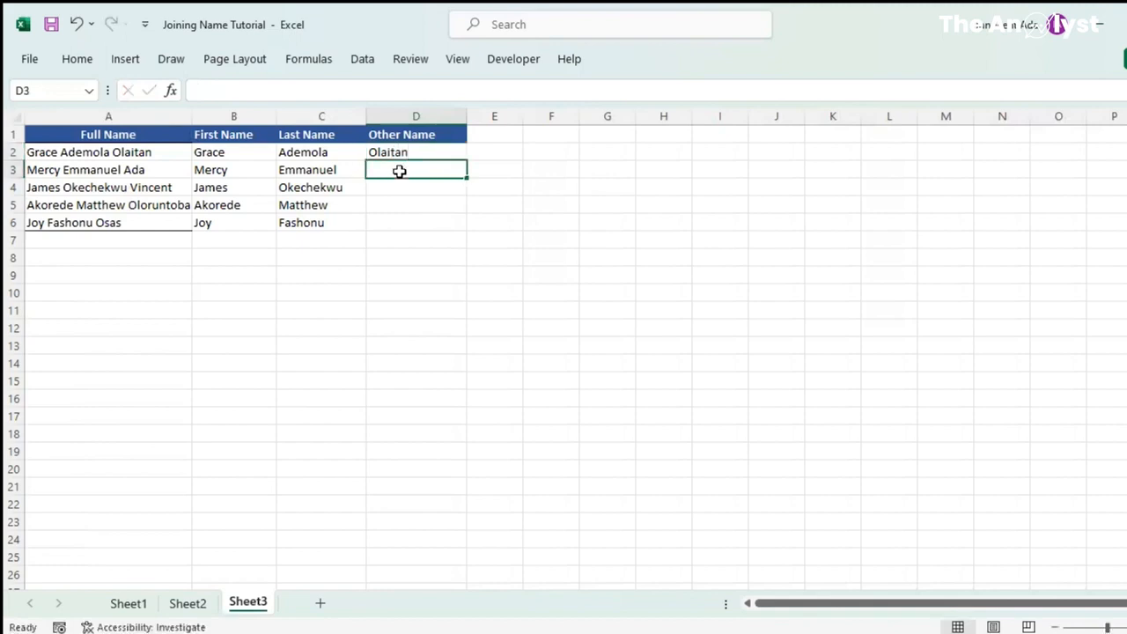
pyautogui.hotkey('ctrl', 'e')
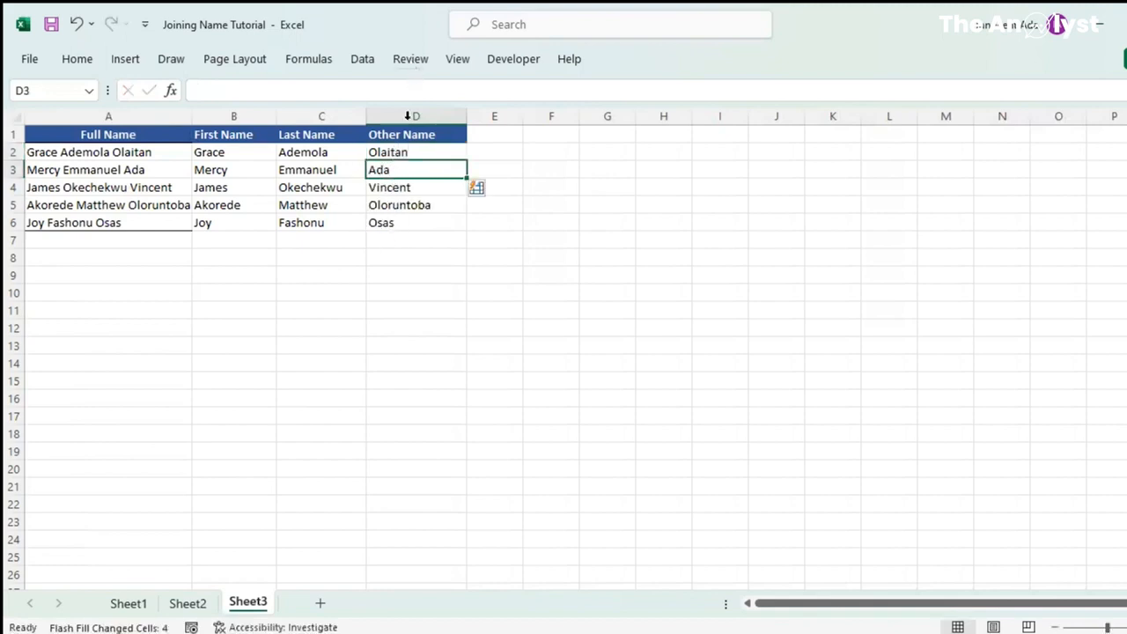
pyautogui.click(397, 223)
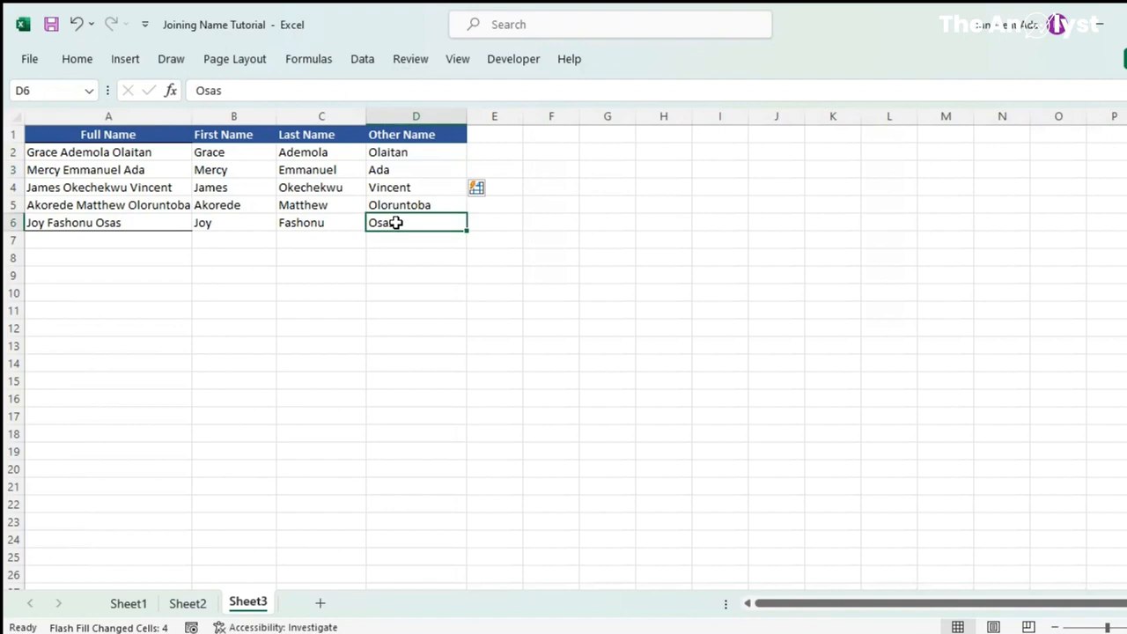